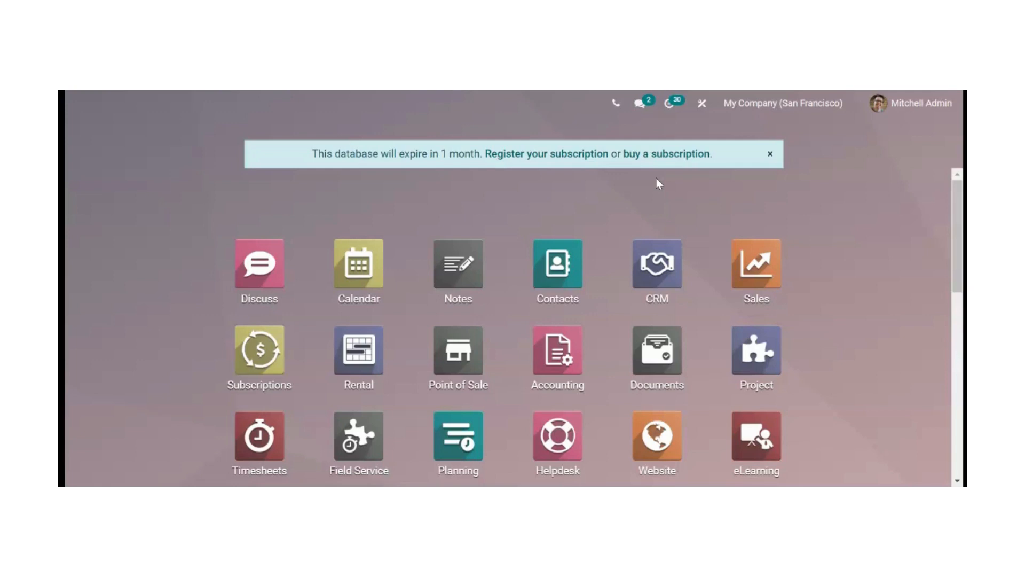
- Open the CRM pipeline, remove the My Pipeline filter, and open the Office Design Project opportunity
click(662, 257)
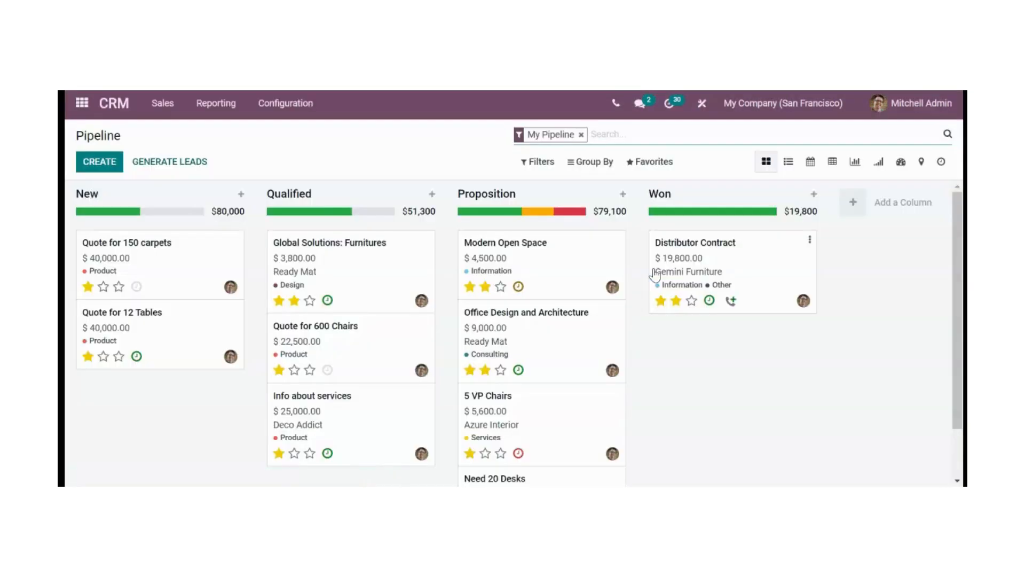
click(822, 451)
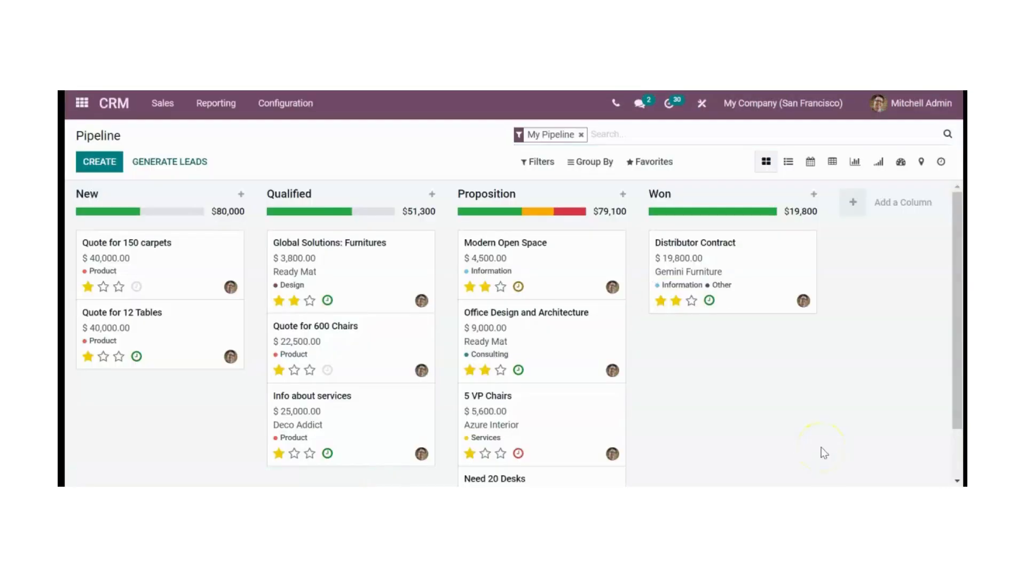
click(581, 134)
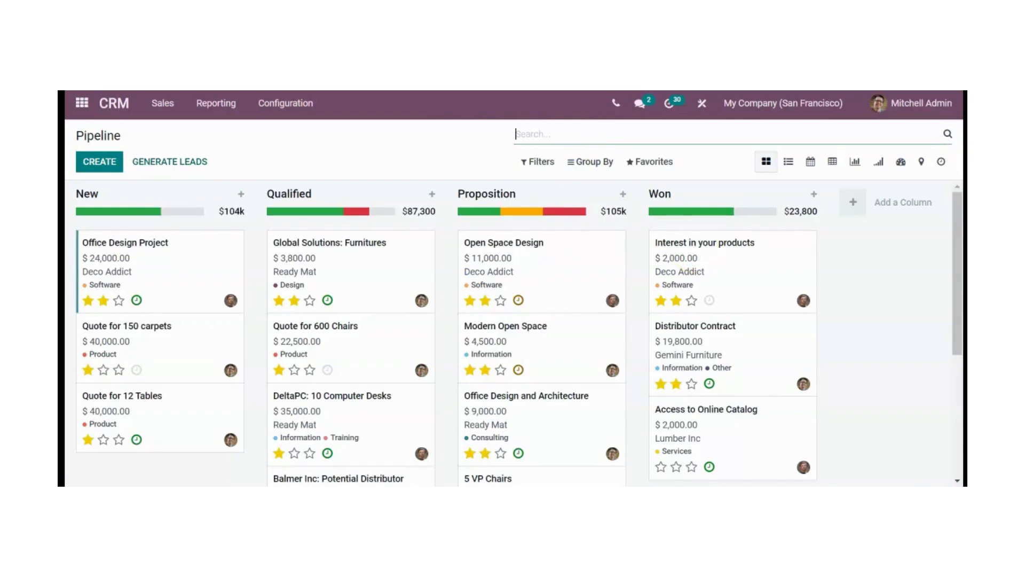
click(150, 251)
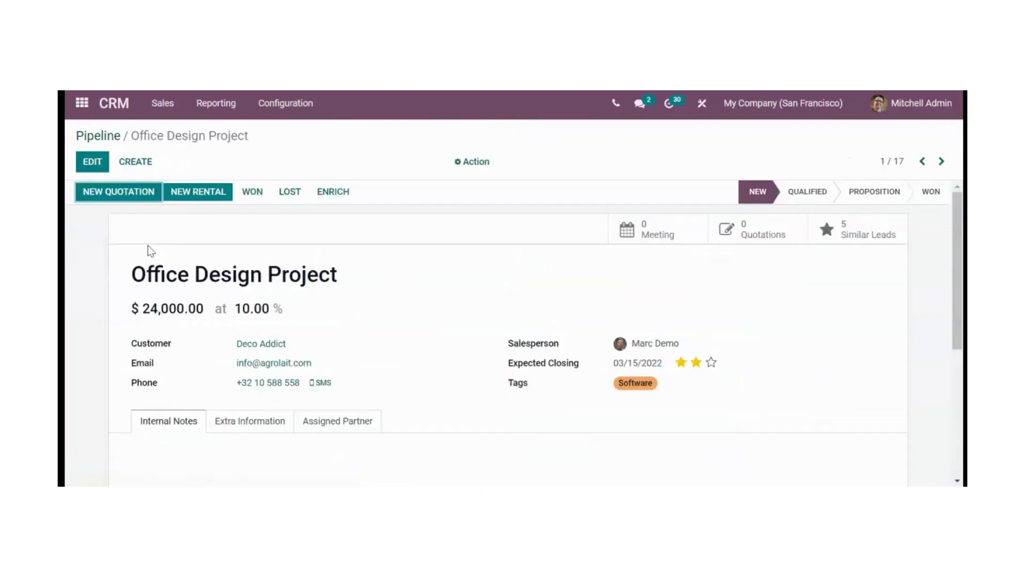
click(66, 383)
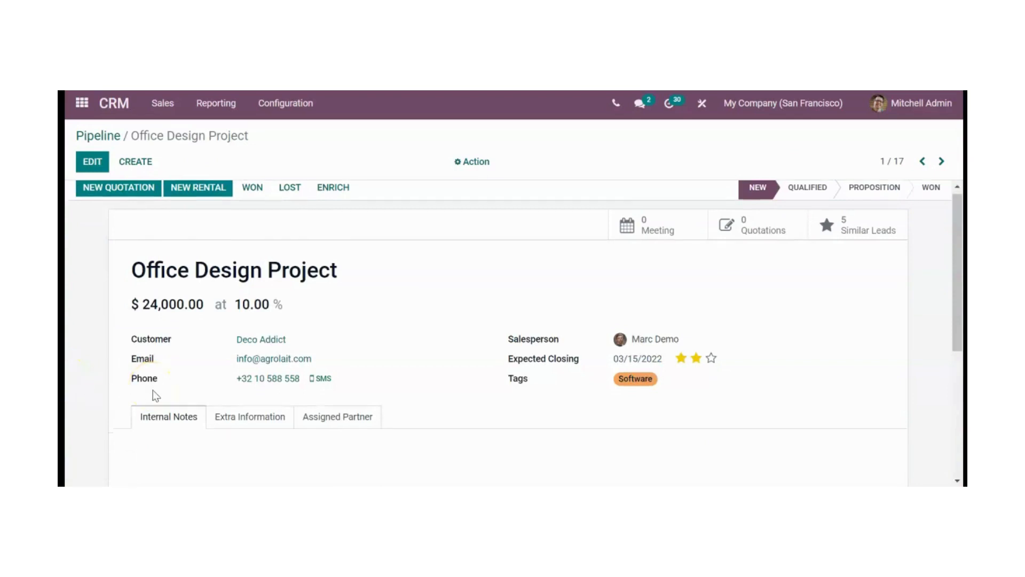
- Start scheduling an activity for the opportunity and set its activity type to Follow-up Quote
scroll(152, 395, down, 5)
click(150, 388)
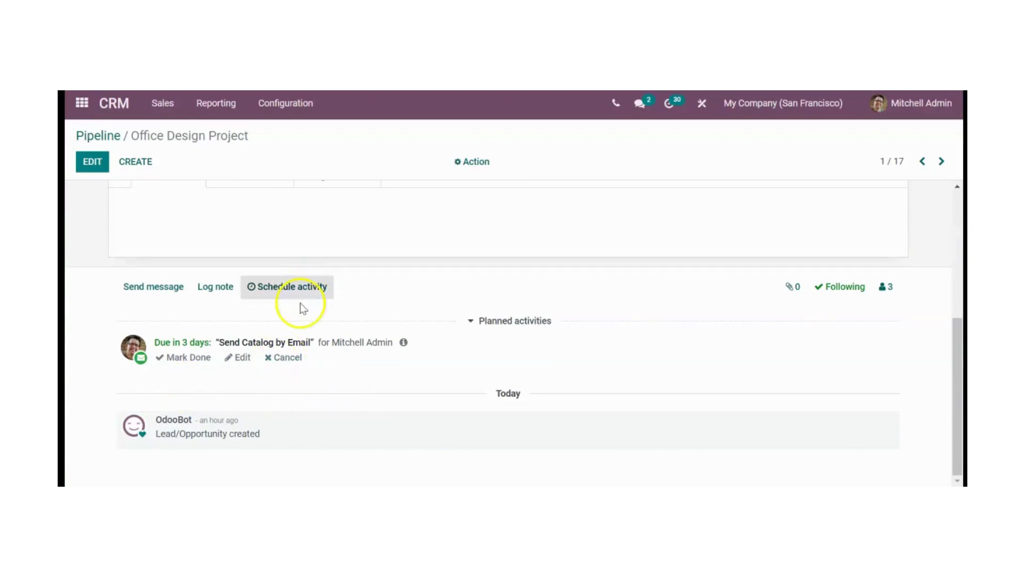
click(309, 288)
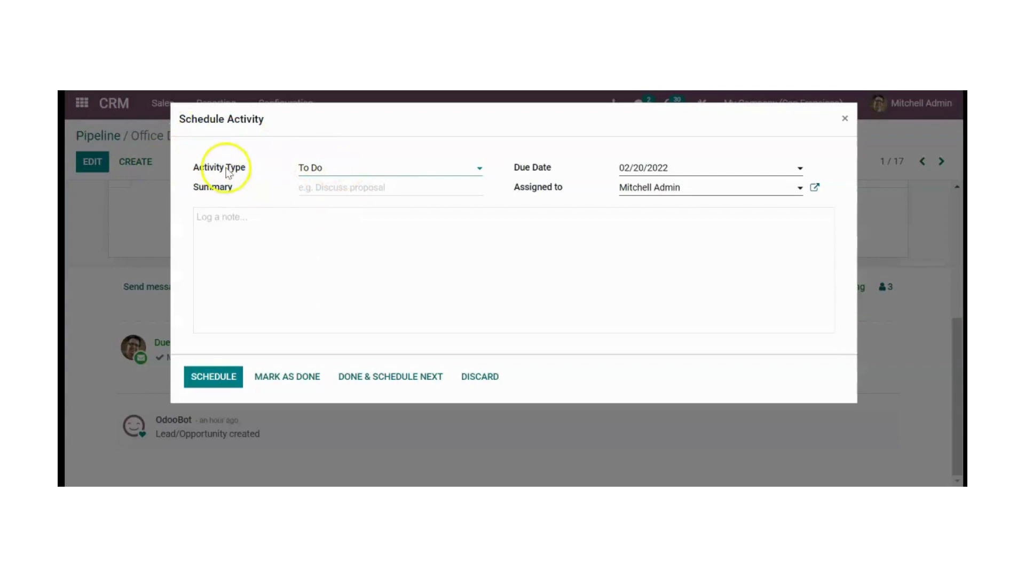
click(390, 168)
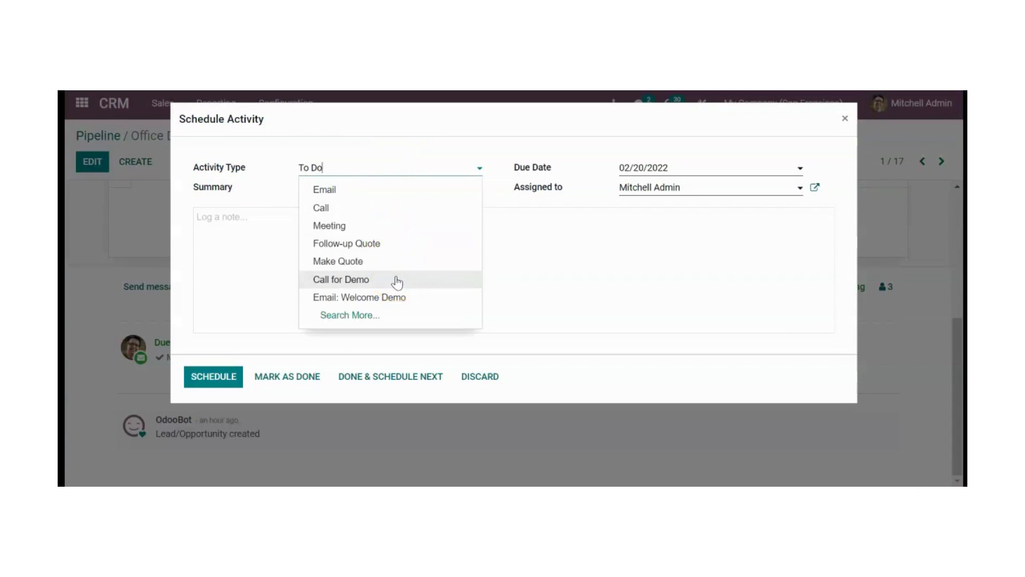
click(398, 244)
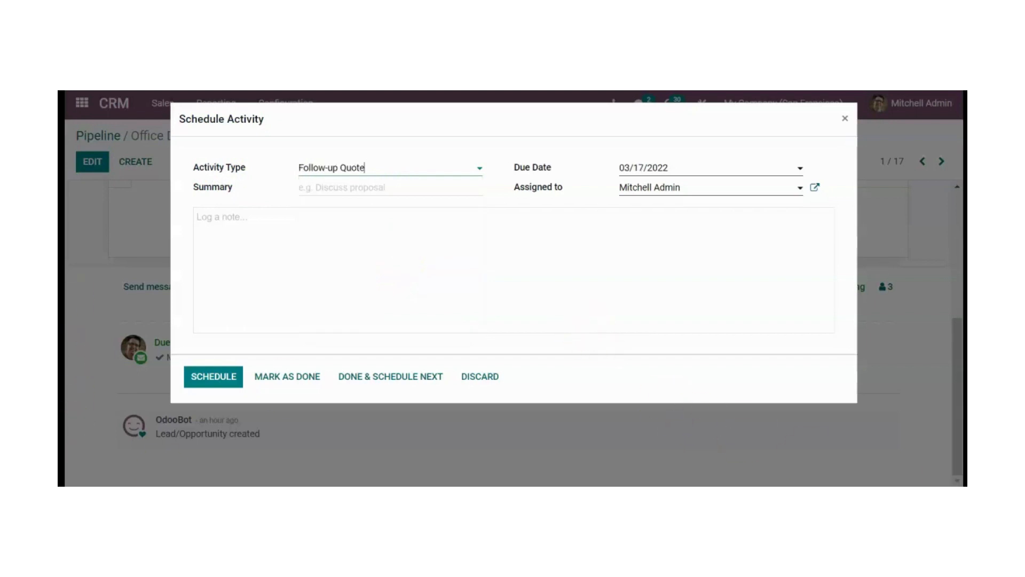
- Enter "Follow up" as the summary of the new activity
click(357, 195)
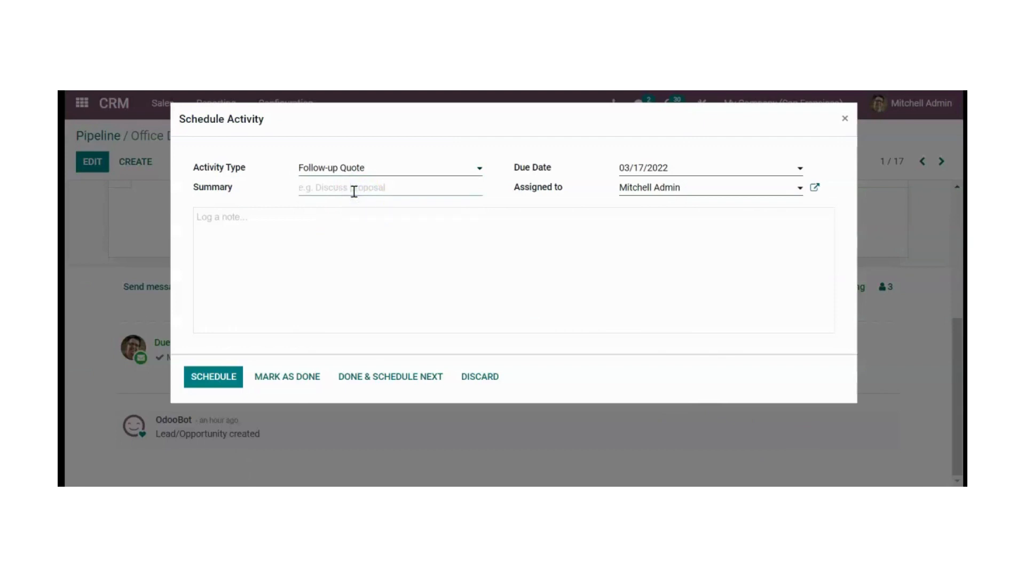
text(Follow)
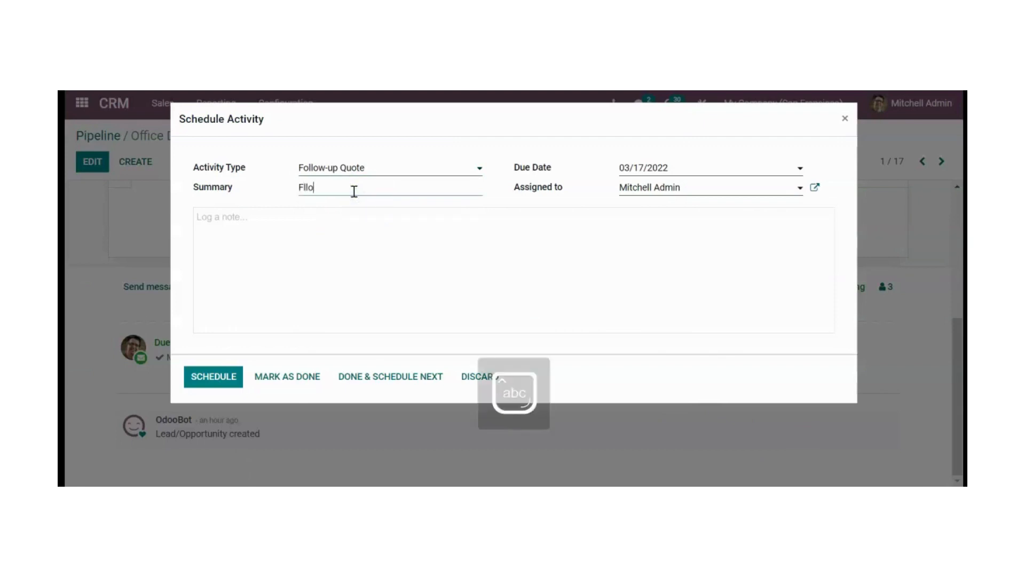
key(BackSpace)
key(BackSpace)
key(BackSpace)
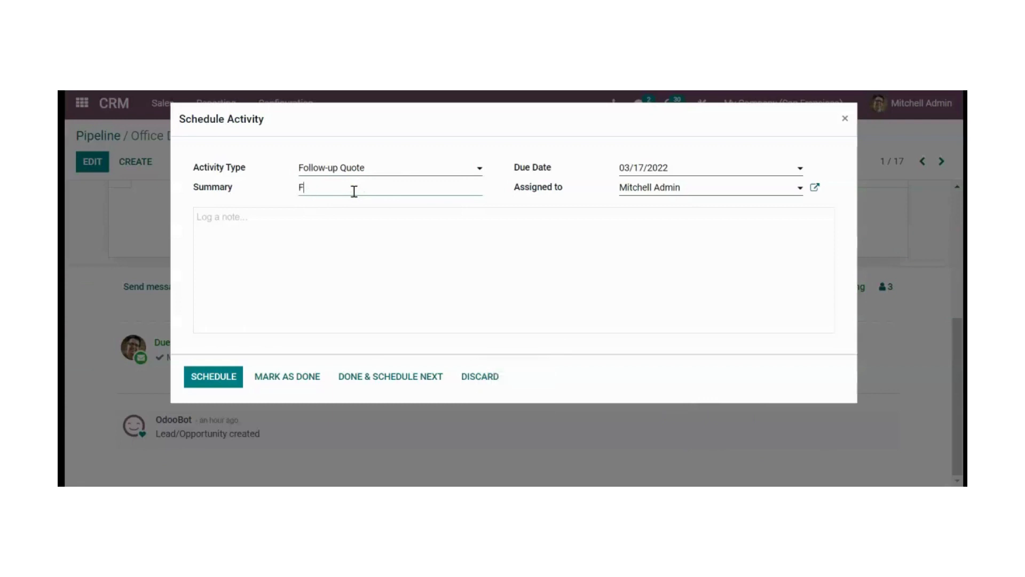
text(ollow up)
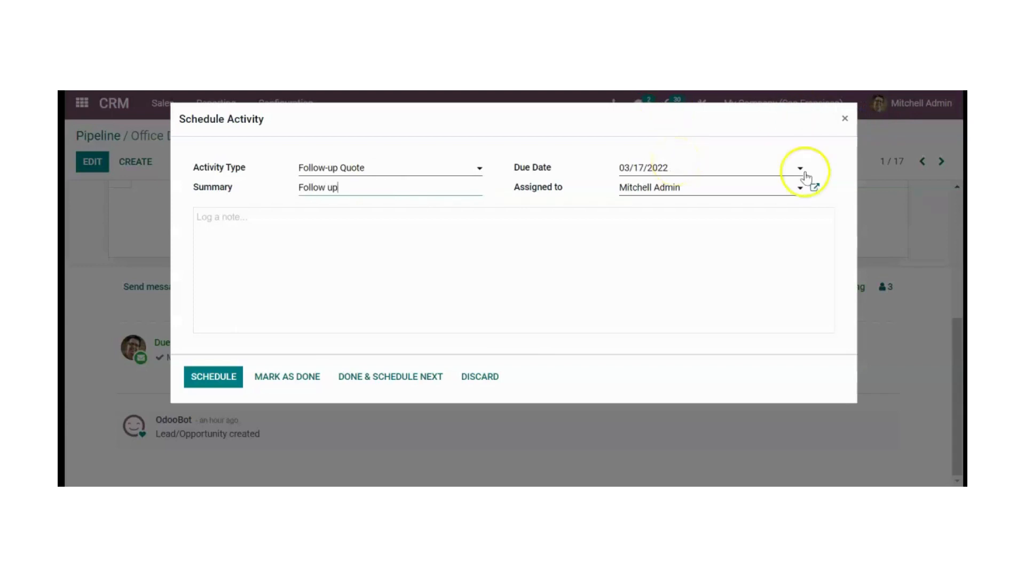
- Set the activity's due date to 02/16/2022 and assign it to the administrator user
click(727, 162)
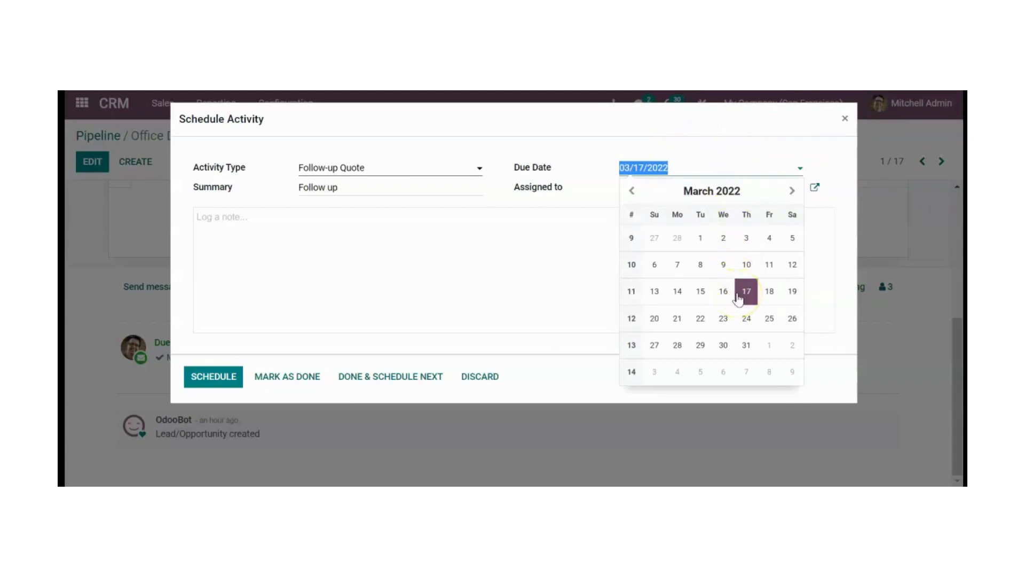
click(632, 191)
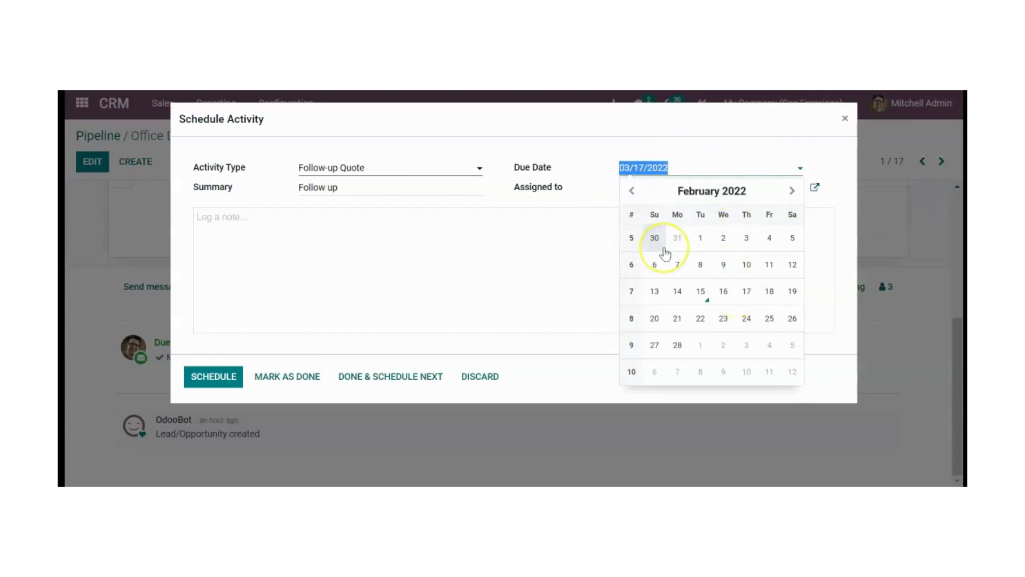
click(724, 292)
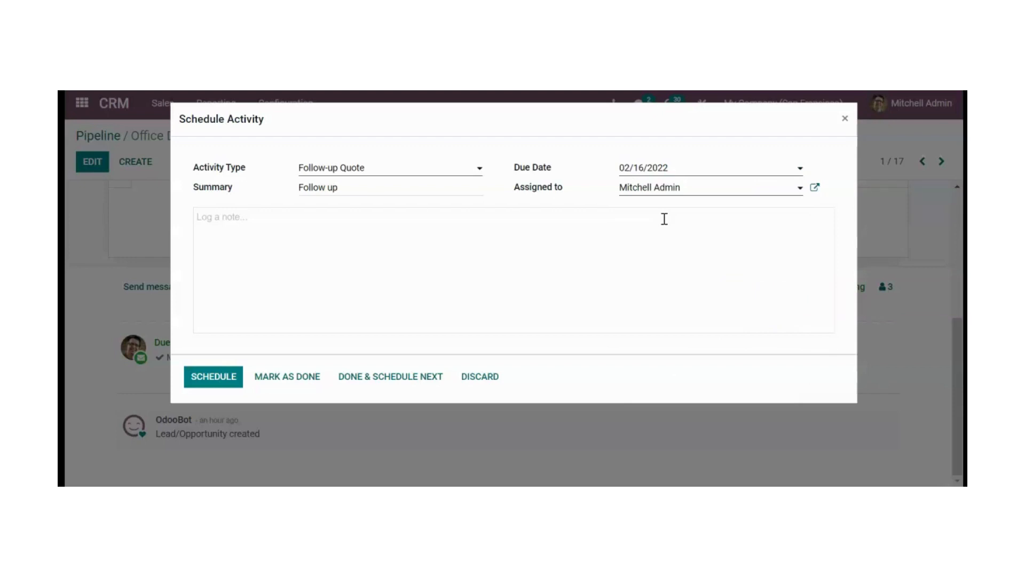
click(701, 189)
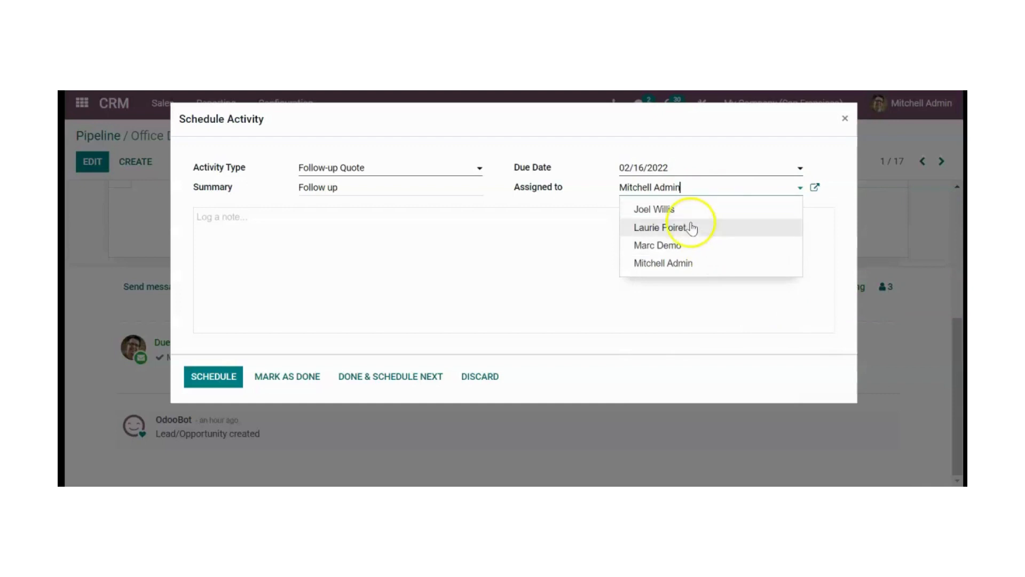
click(670, 272)
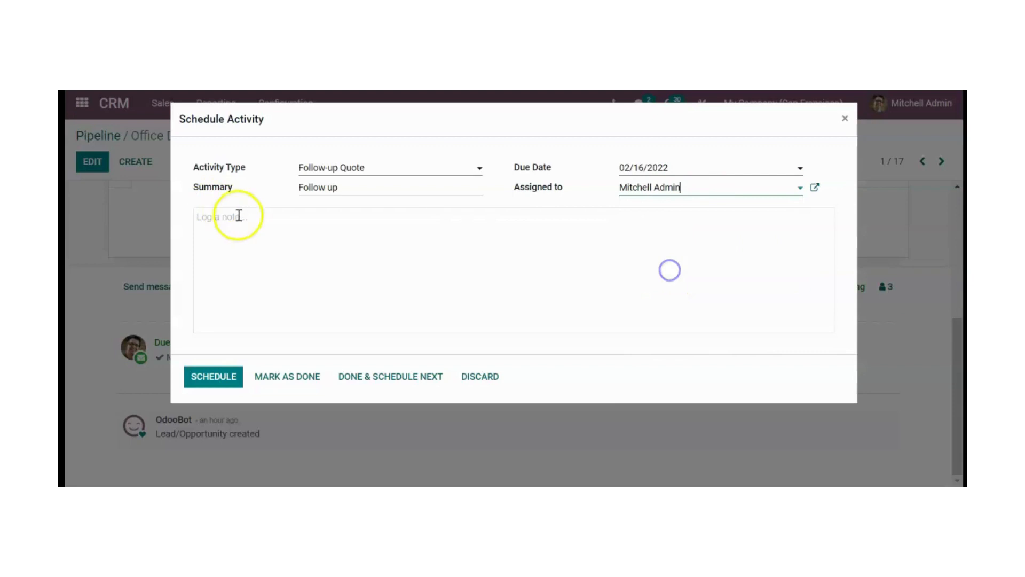
- Add the note "Please call them" to the activity and schedule it
click(282, 246)
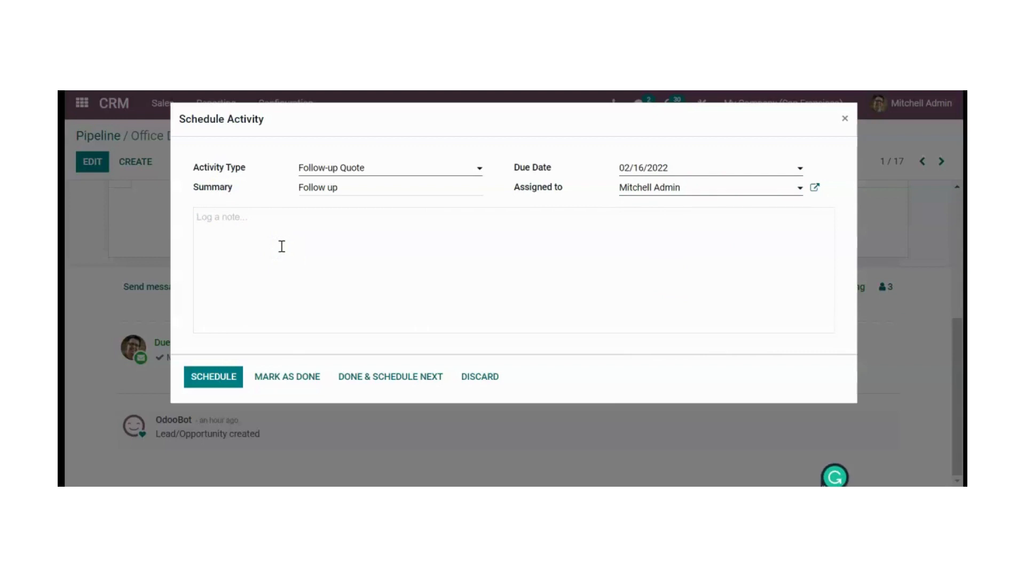
text(Pl)
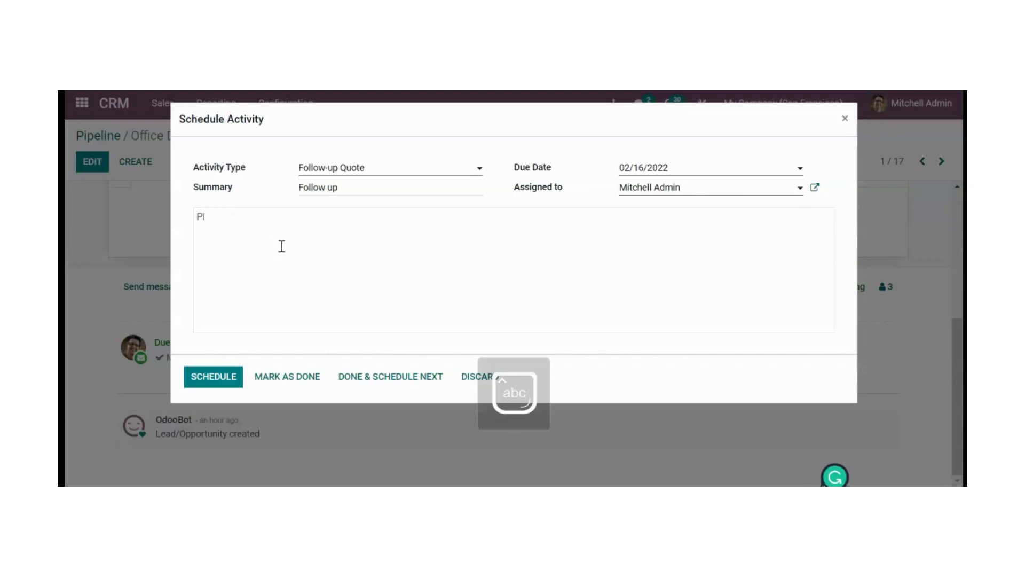
text(ease ca)
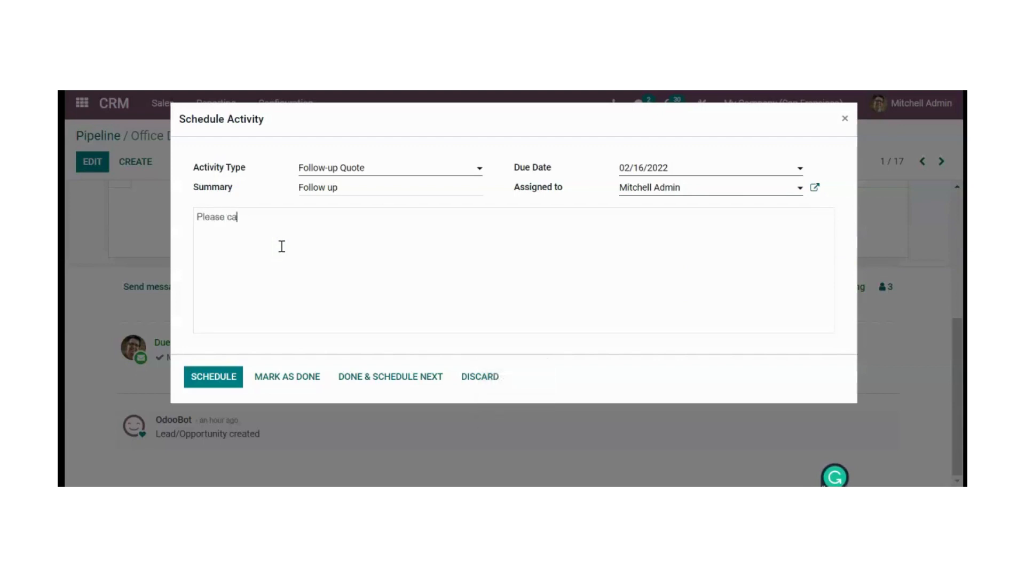
text(ll them)
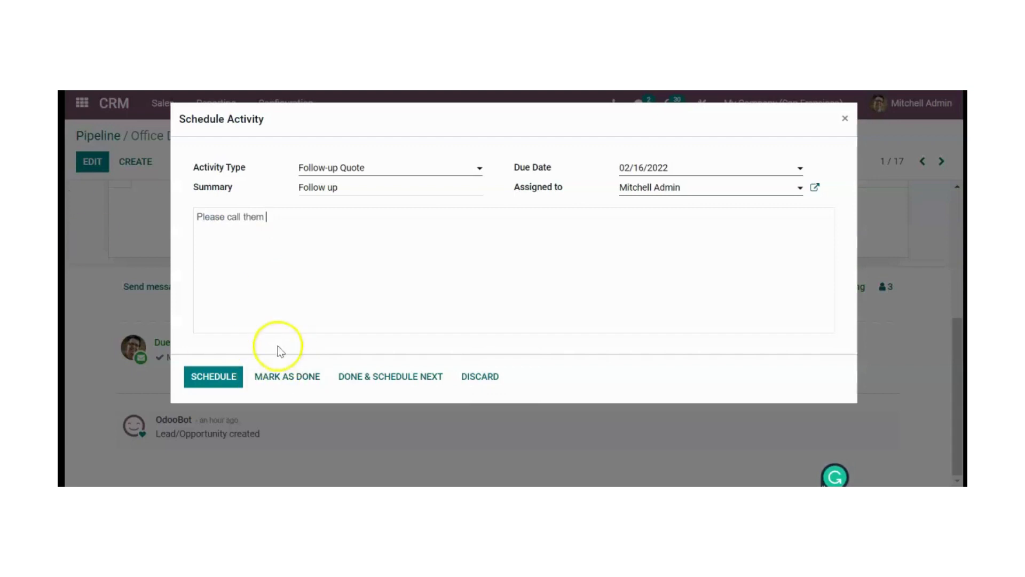
click(224, 376)
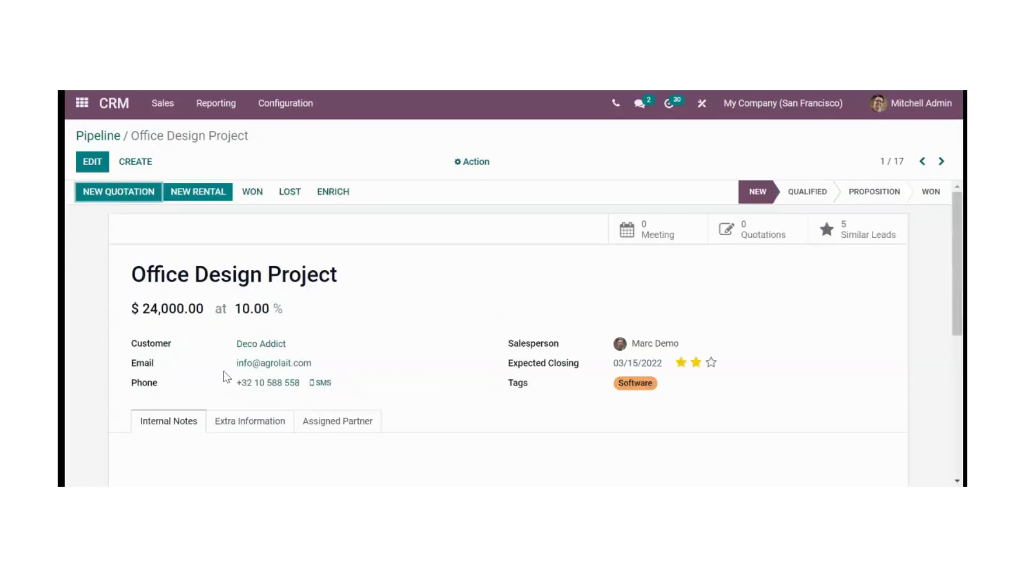
- Edit the planned "Follow up" activity, set its due date to 02/18/2022, and save it
scroll(227, 377, down, 6)
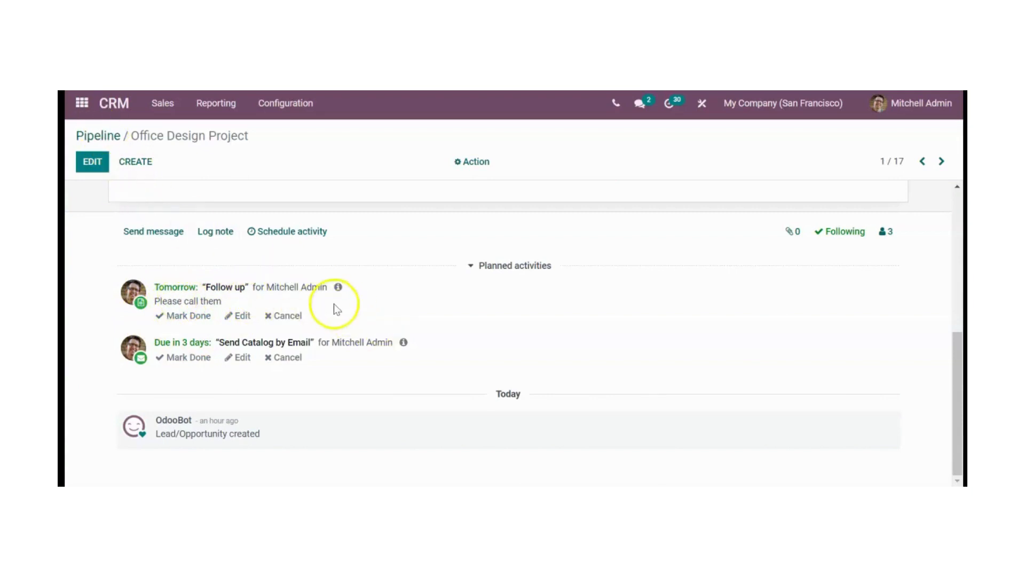
click(238, 317)
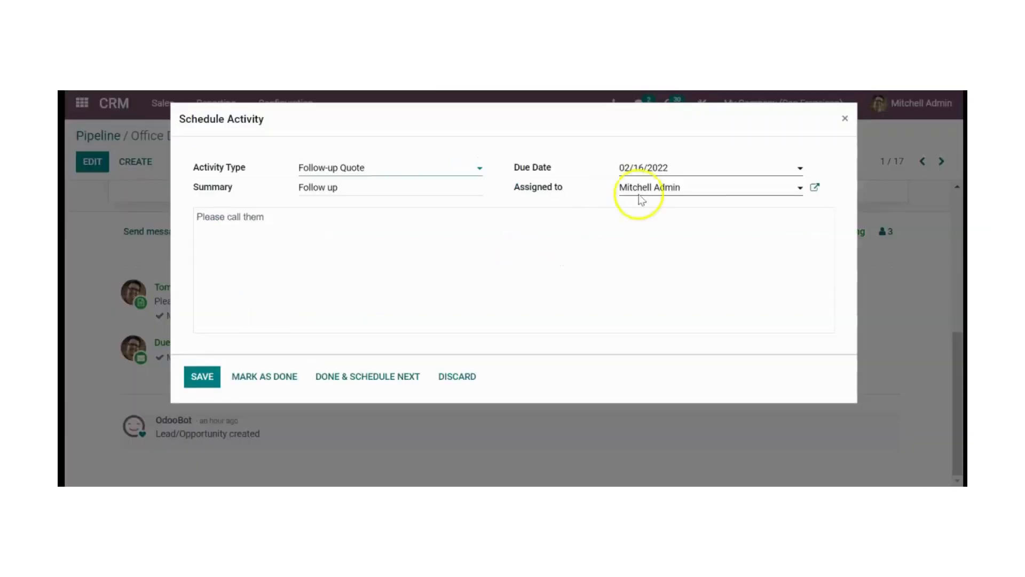
click(687, 164)
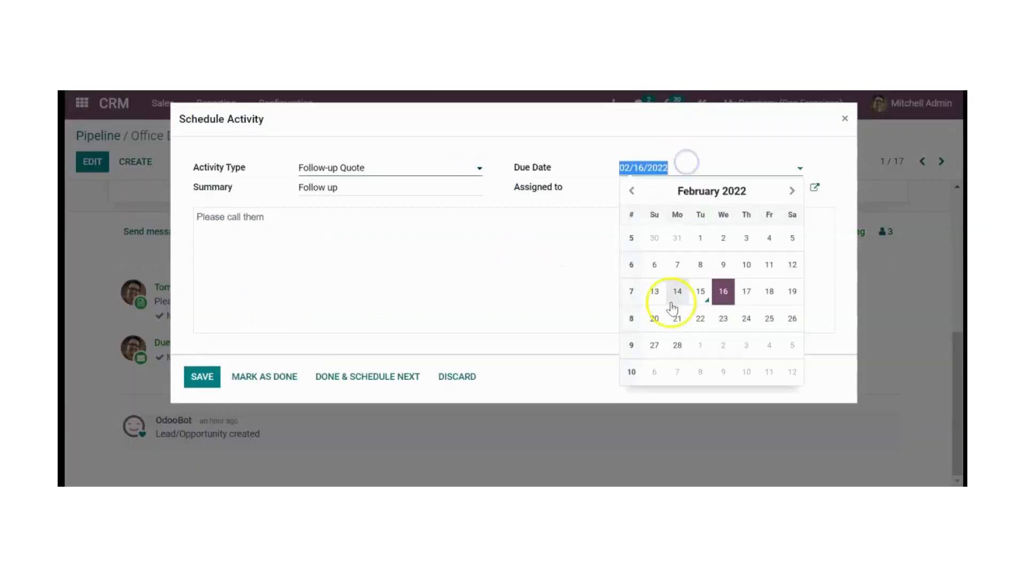
click(764, 291)
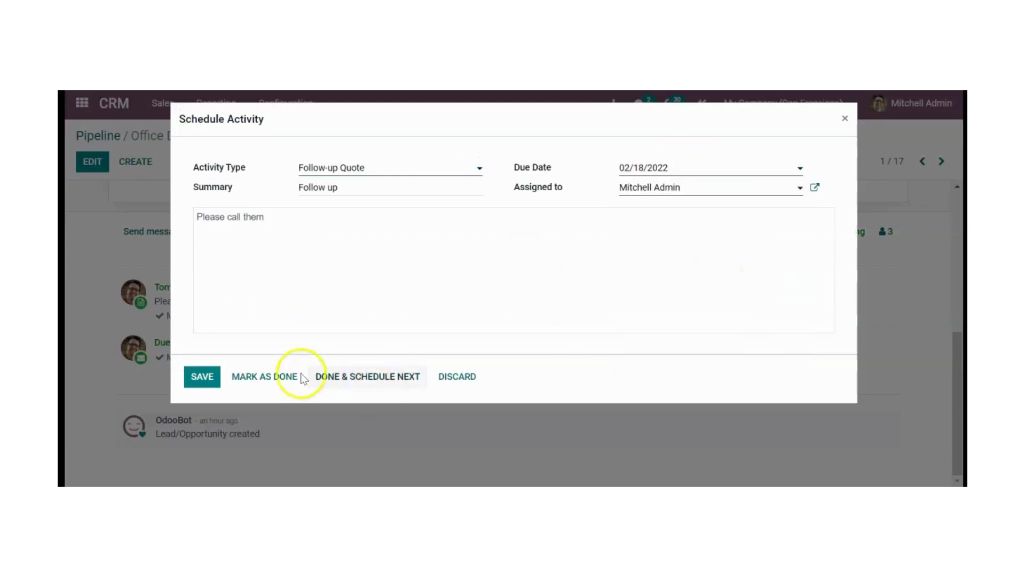
click(215, 377)
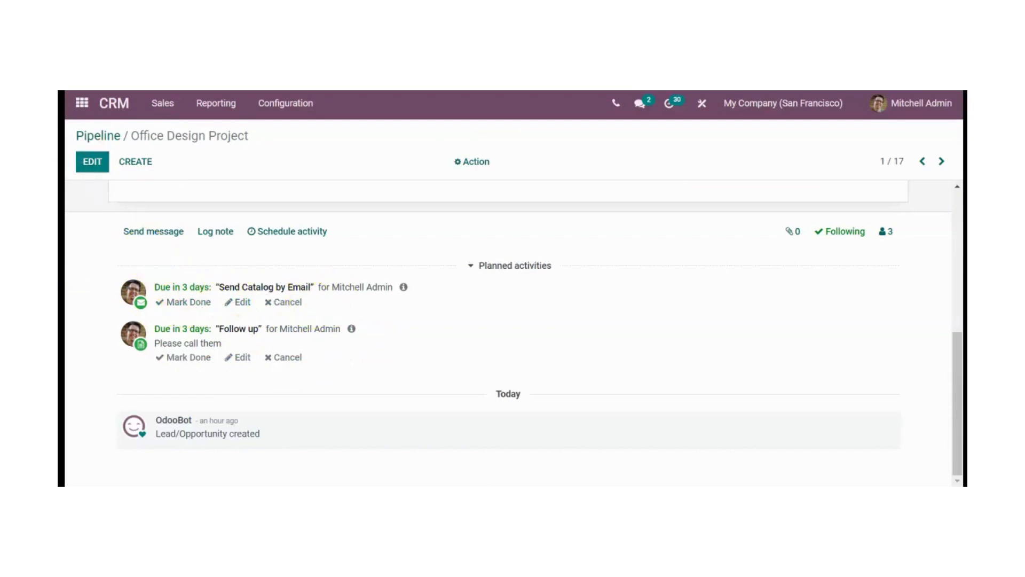
- Check the completion options of the "Send Catalog by Email" activity without marking it done, and open the message composer
click(187, 303)
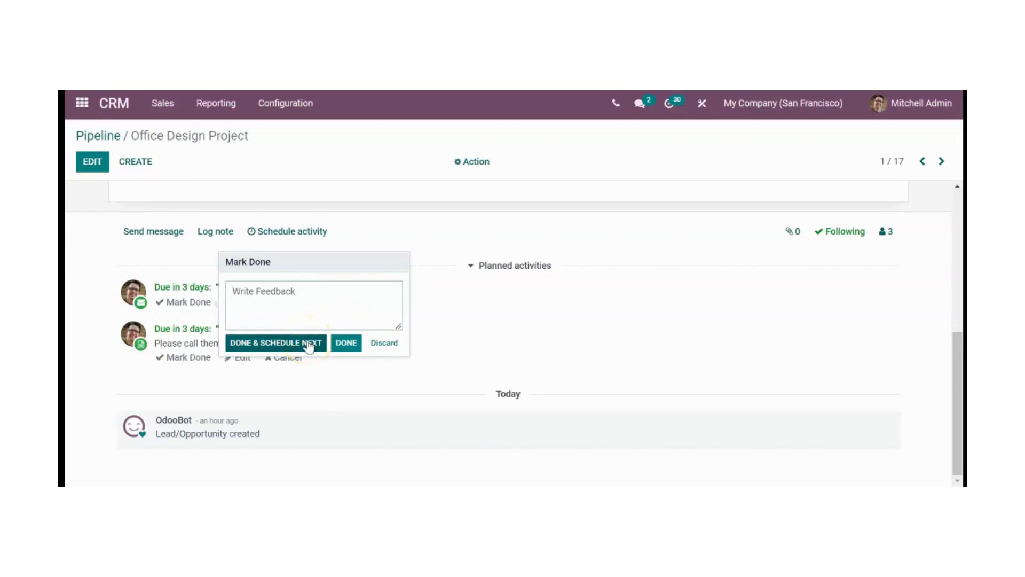
click(472, 310)
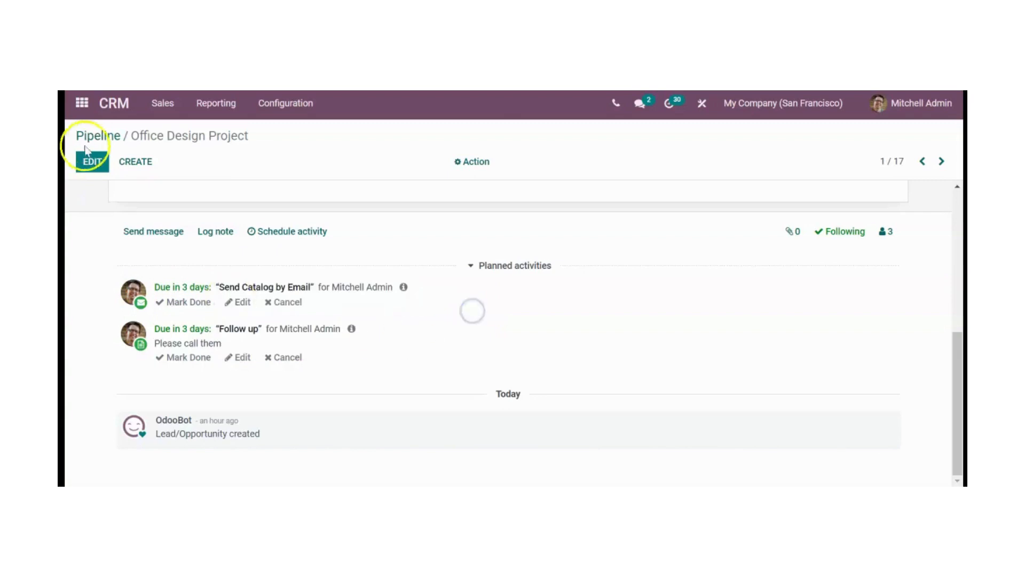
click(163, 232)
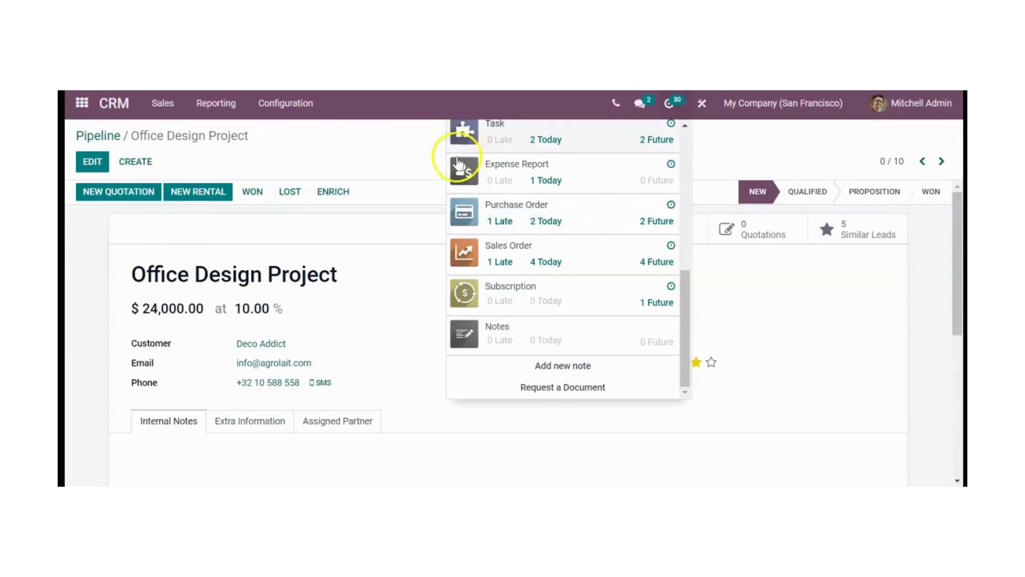
- Review the overview of late, today's and future activities for all document types, and close it
scroll(598, 141, up, 1)
scroll(625, 176, up, 4)
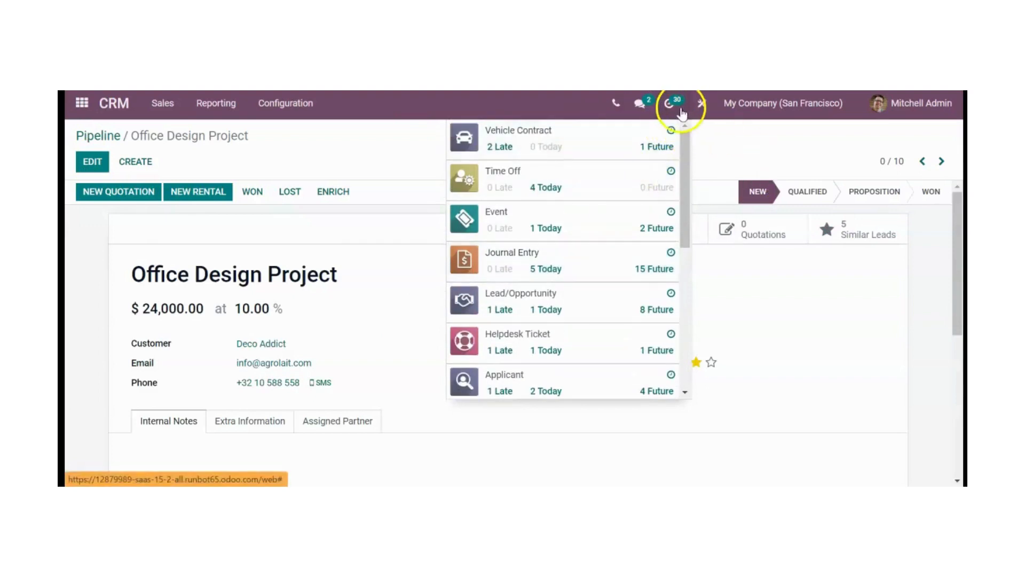
scroll(637, 167, down, 2)
scroll(637, 167, down, 5)
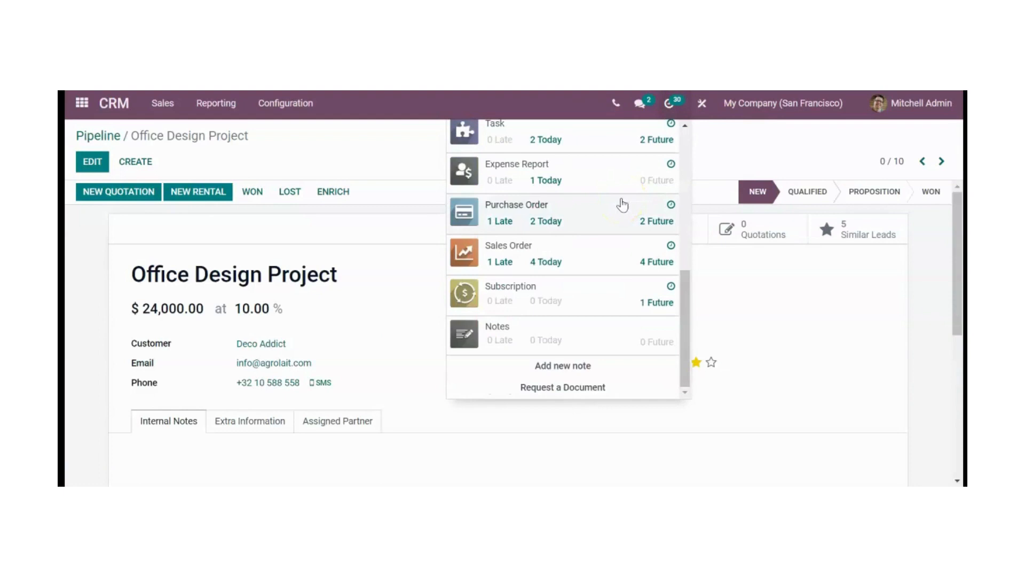
click(410, 442)
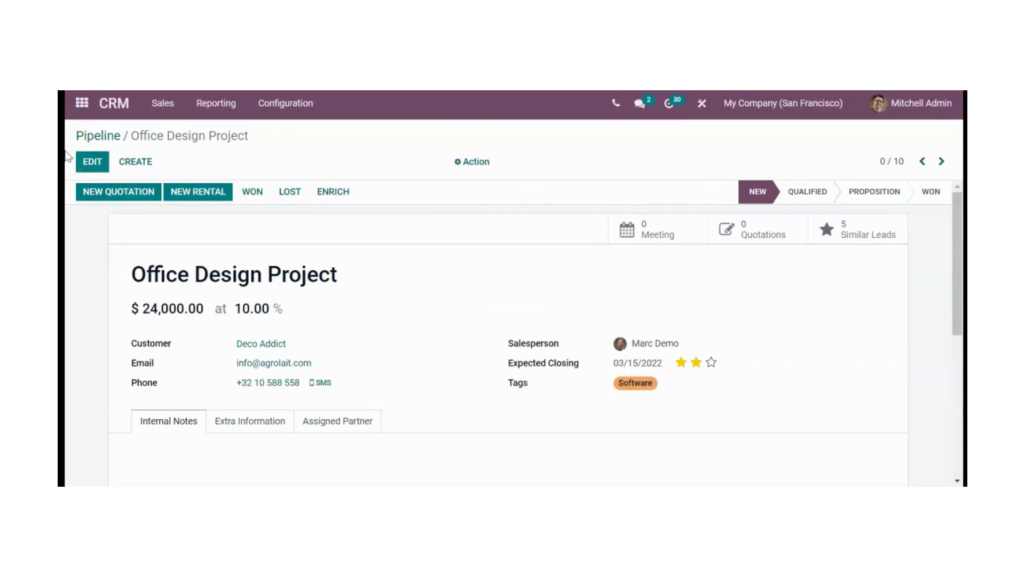
- Create a new activity type in the CRM configuration and name it "urgent work"
click(120, 104)
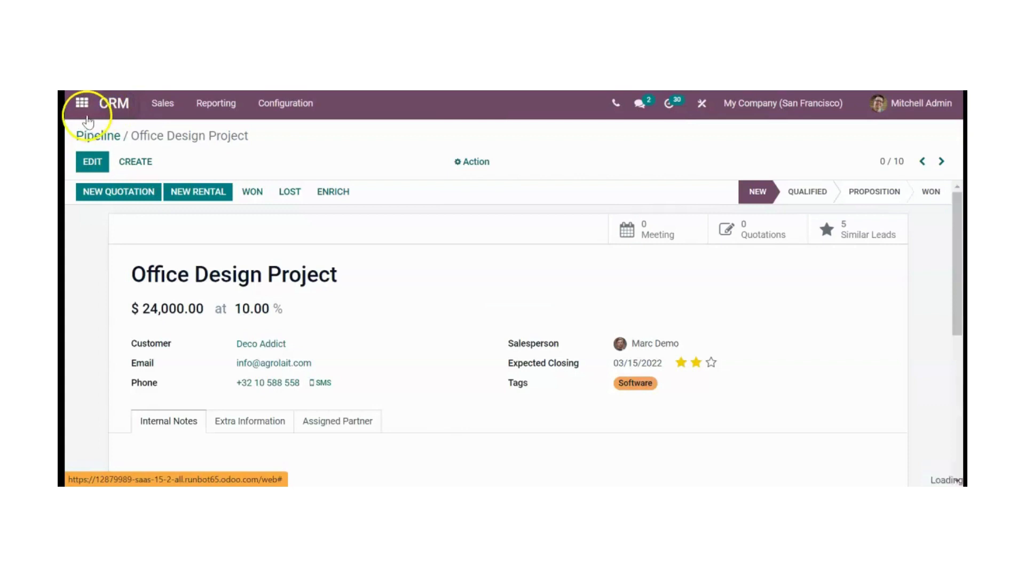
click(291, 109)
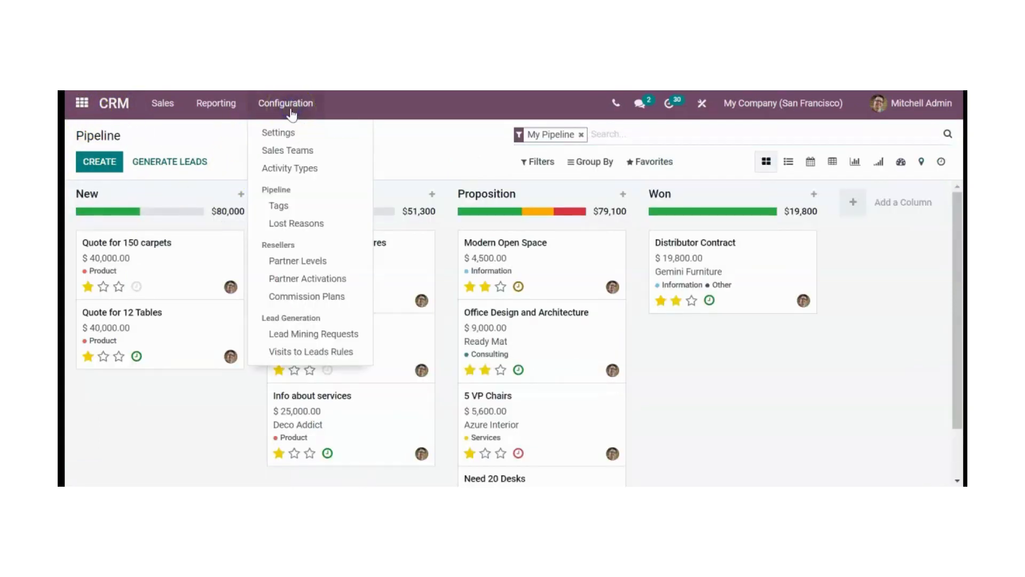
click(316, 169)
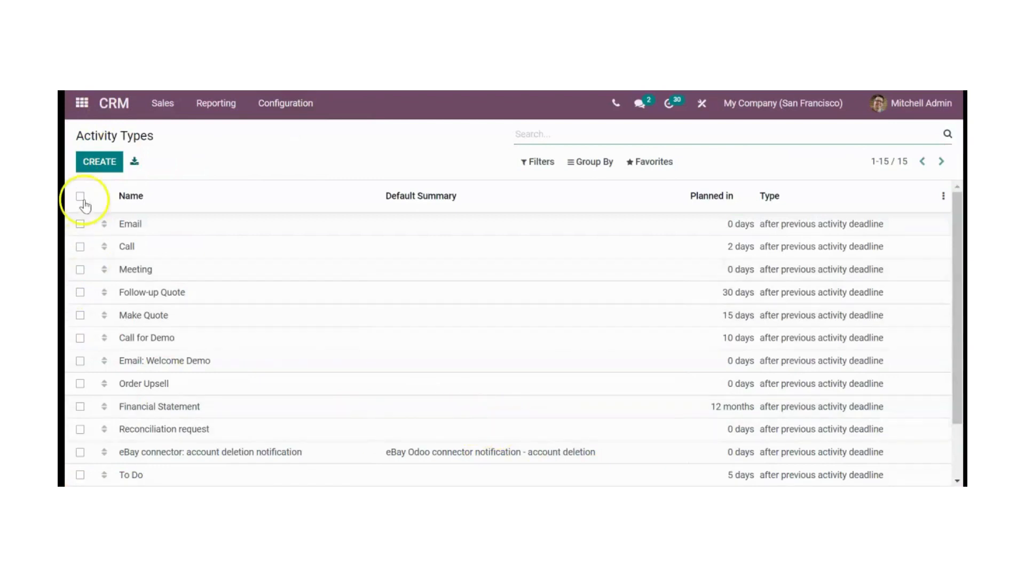
click(99, 162)
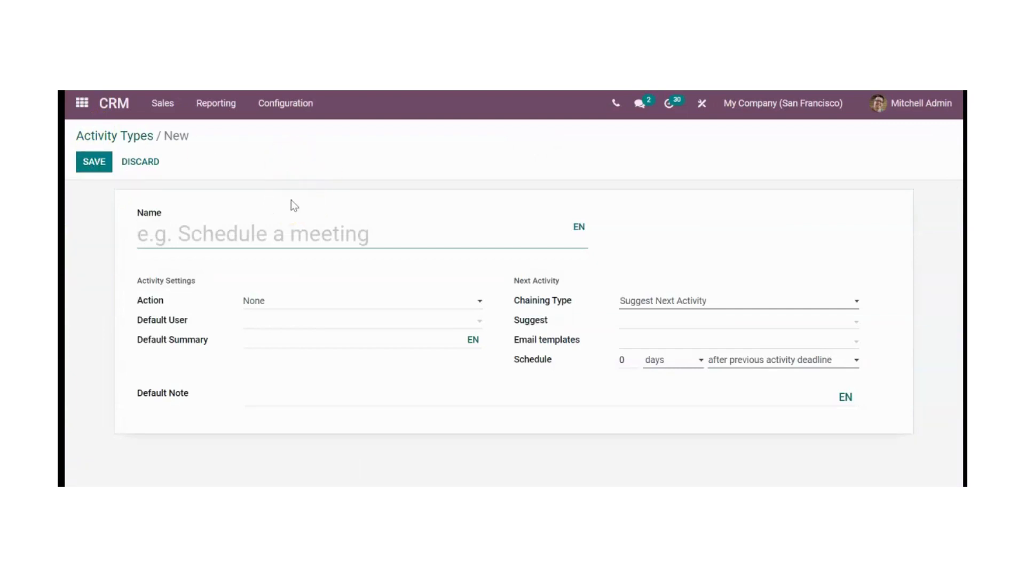
text(ur)
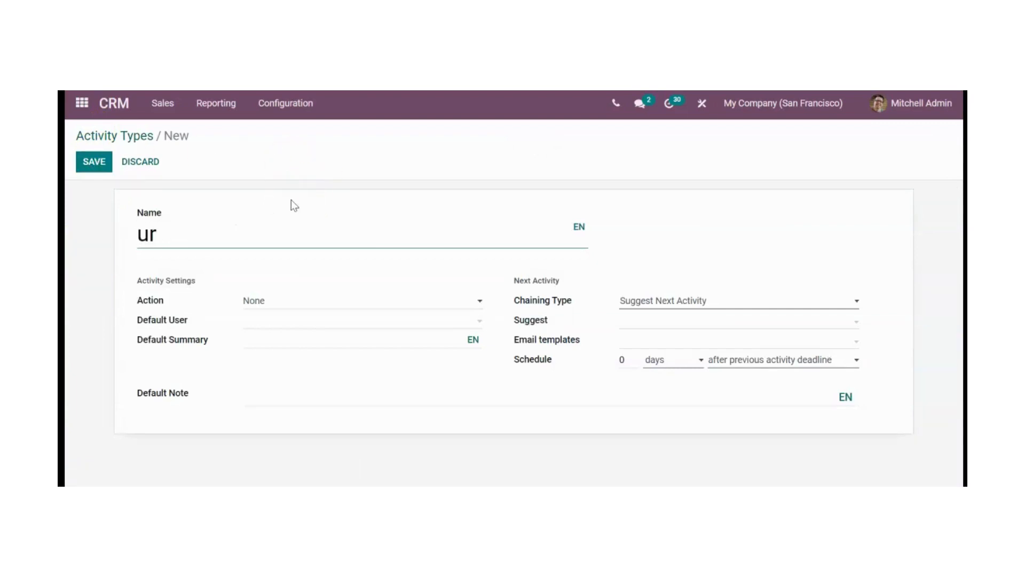
text(gent work)
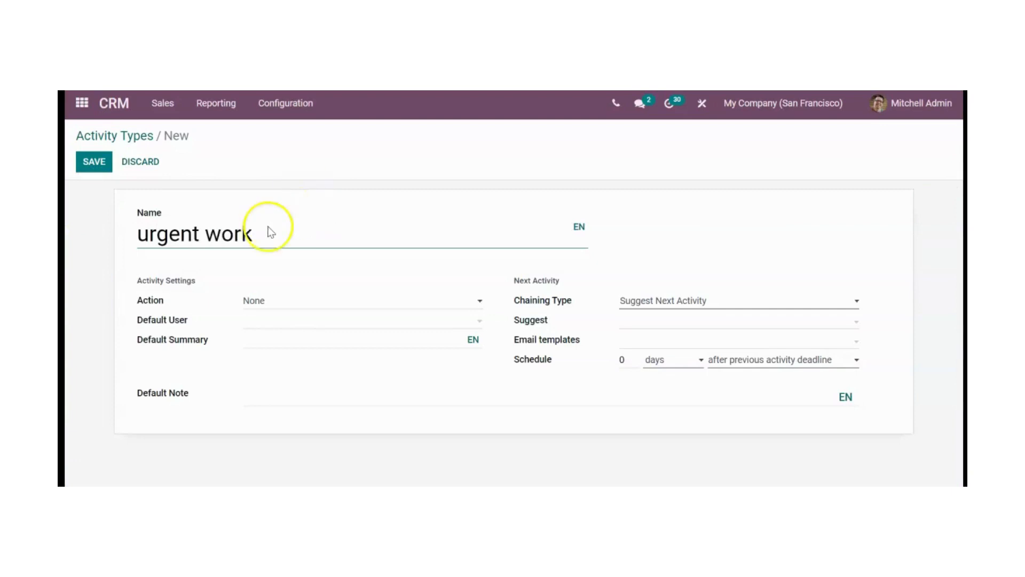
- Set the activity type's action to Phonecall, leaving the default user and default summary empty
click(255, 302)
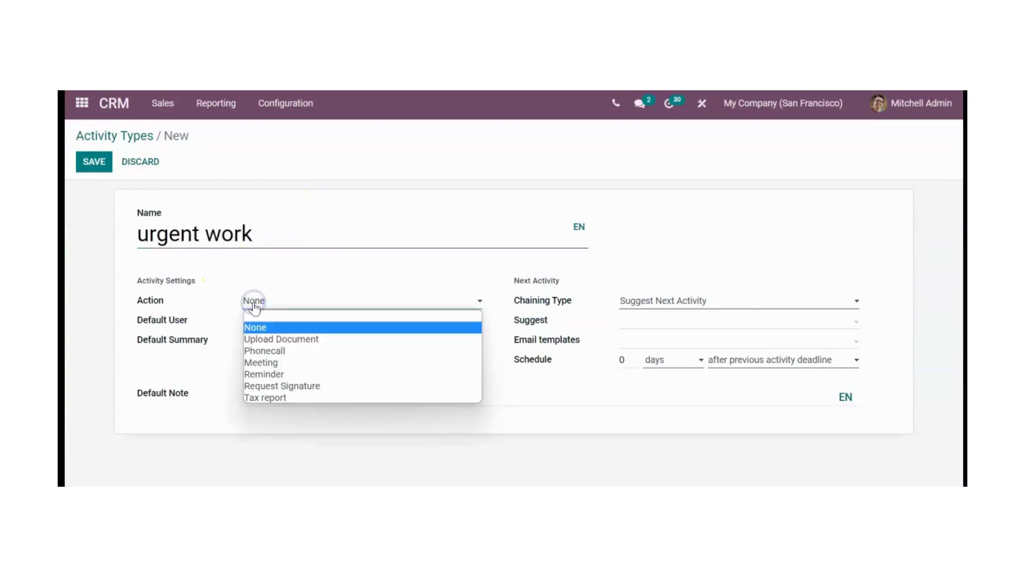
click(276, 353)
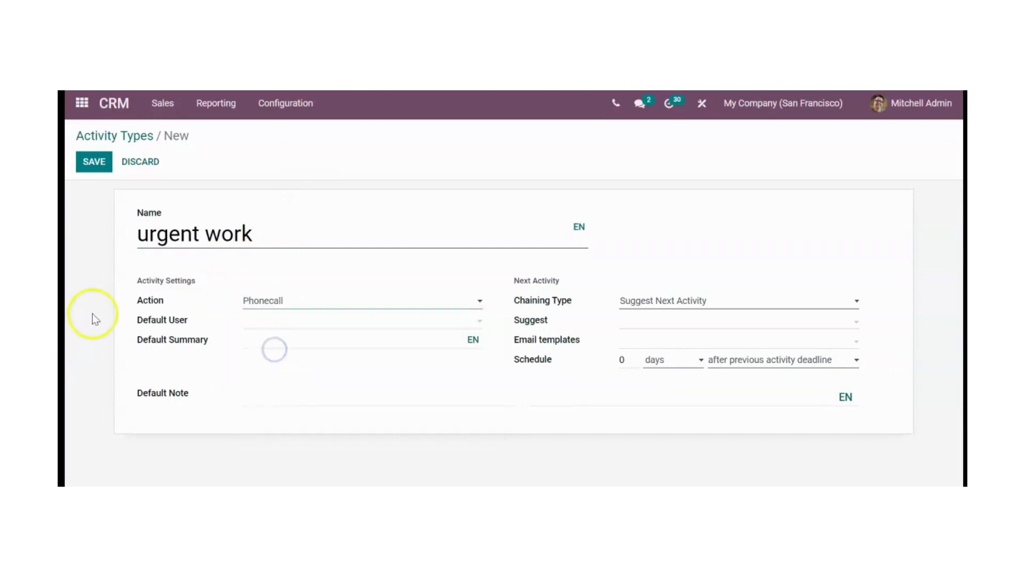
click(311, 321)
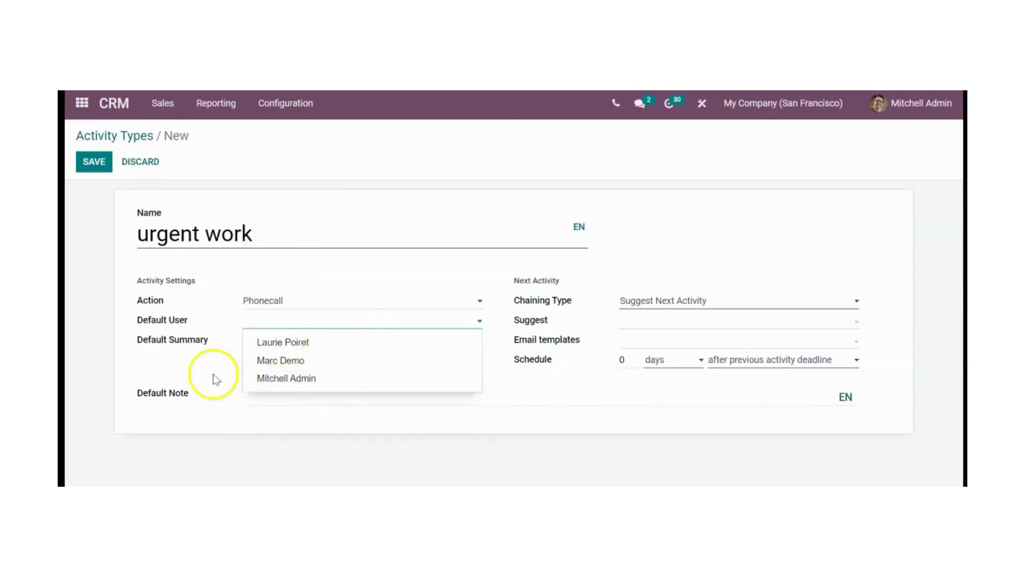
click(198, 372)
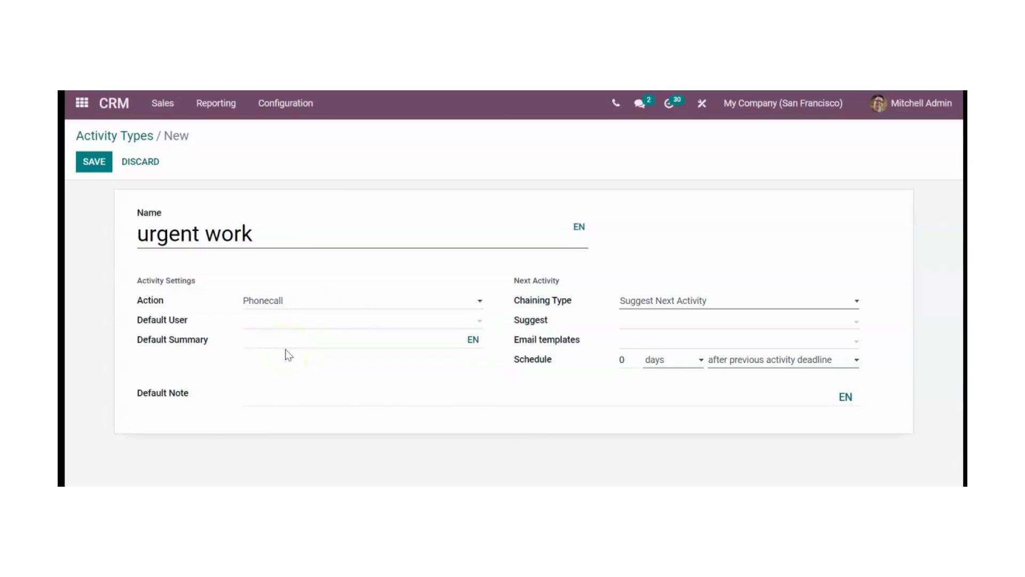
click(306, 342)
- Keep Suggest Next Activity as the chaining type, leave the suggested activities empty, and save the activity type
click(724, 302)
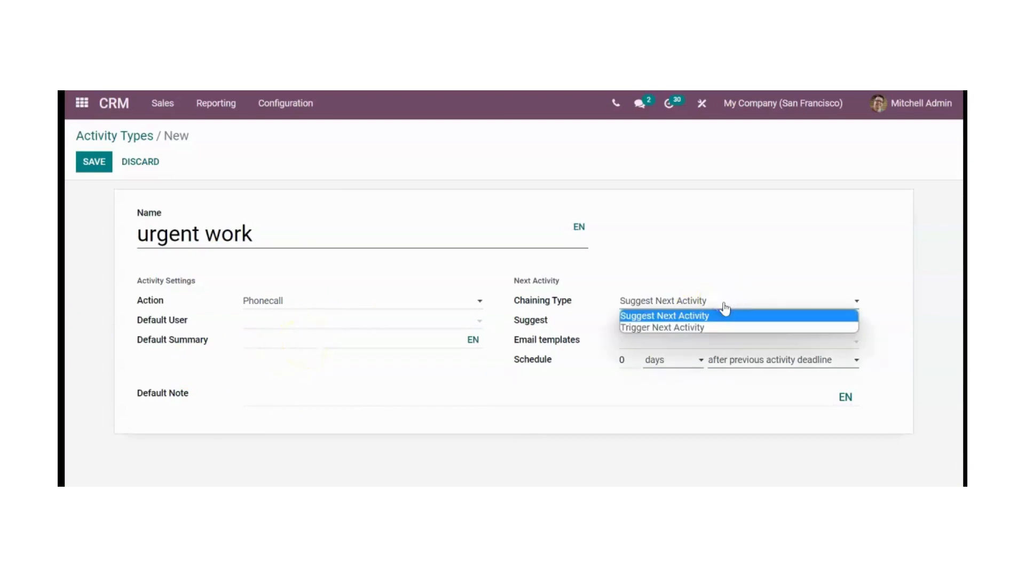
click(724, 302)
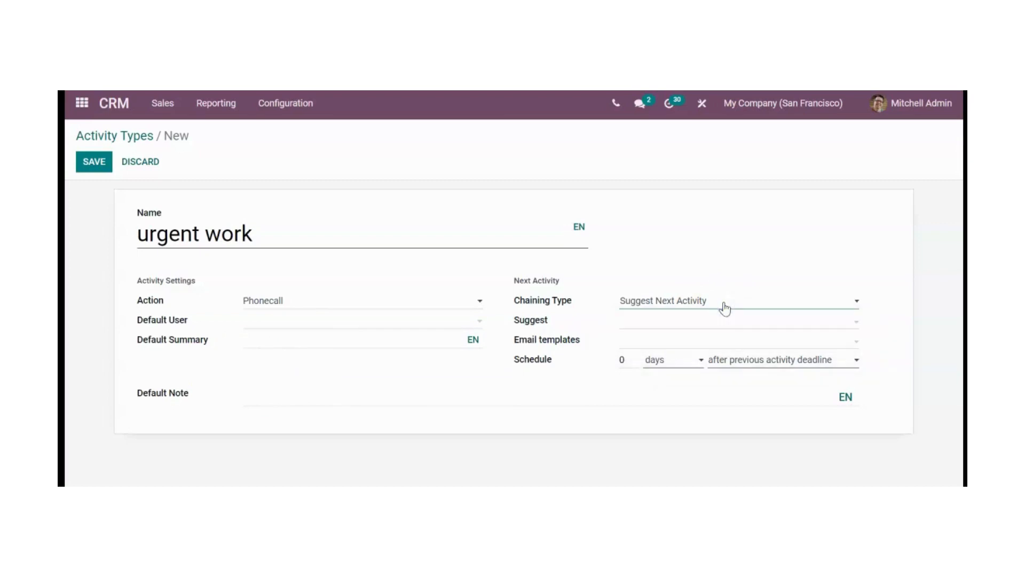
click(594, 322)
click(661, 323)
click(663, 324)
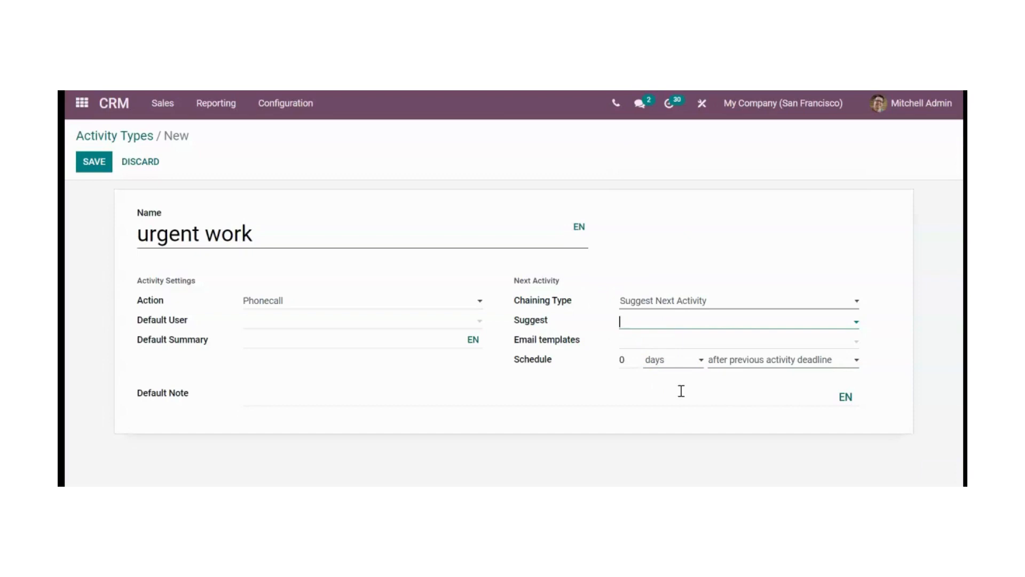
click(85, 156)
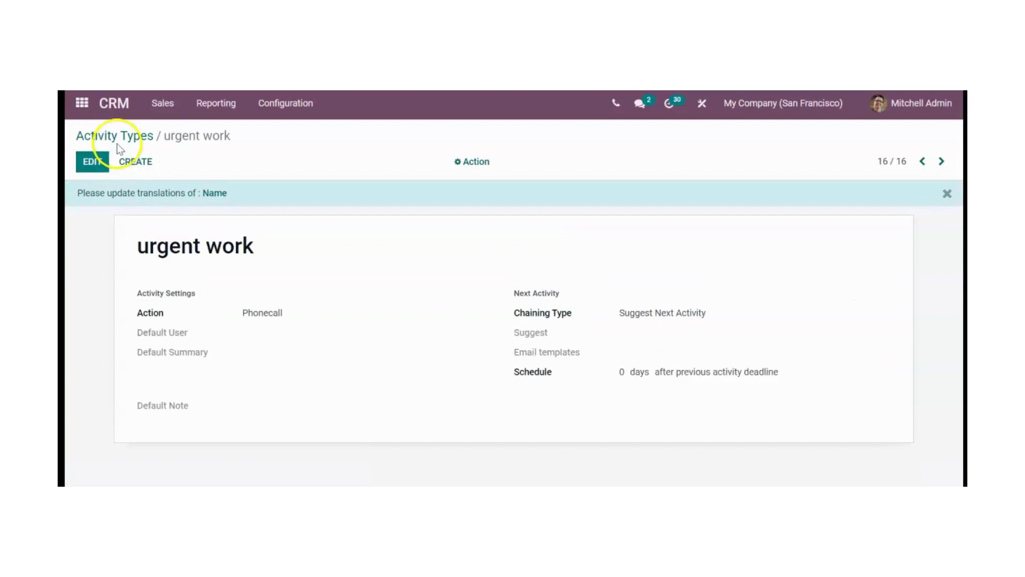
- On the "Quote for 150 carpets" opportunity, try the "urgent work" type in a new scheduled activity and close the form without saving
click(110, 107)
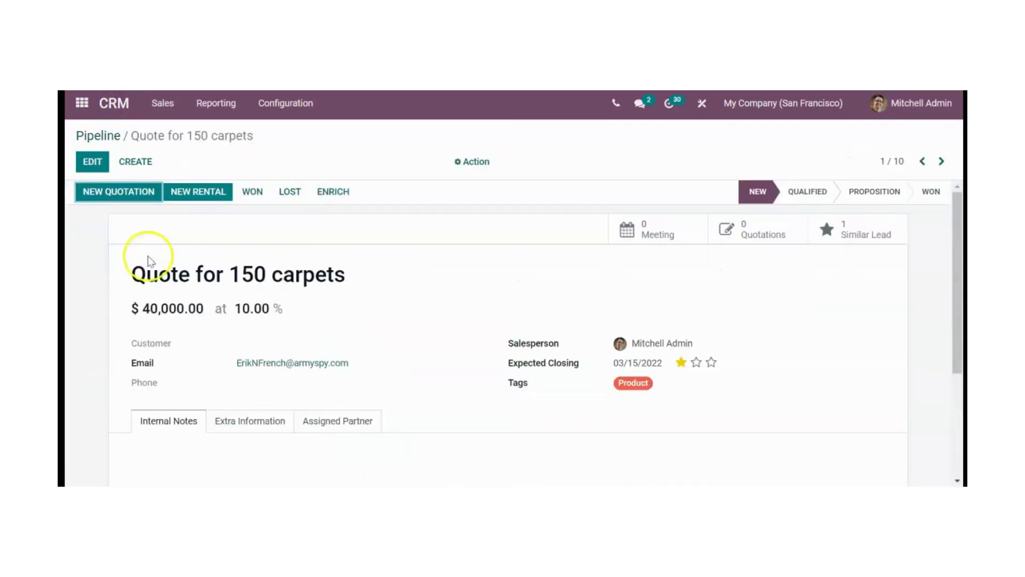
scroll(142, 256, down, 3)
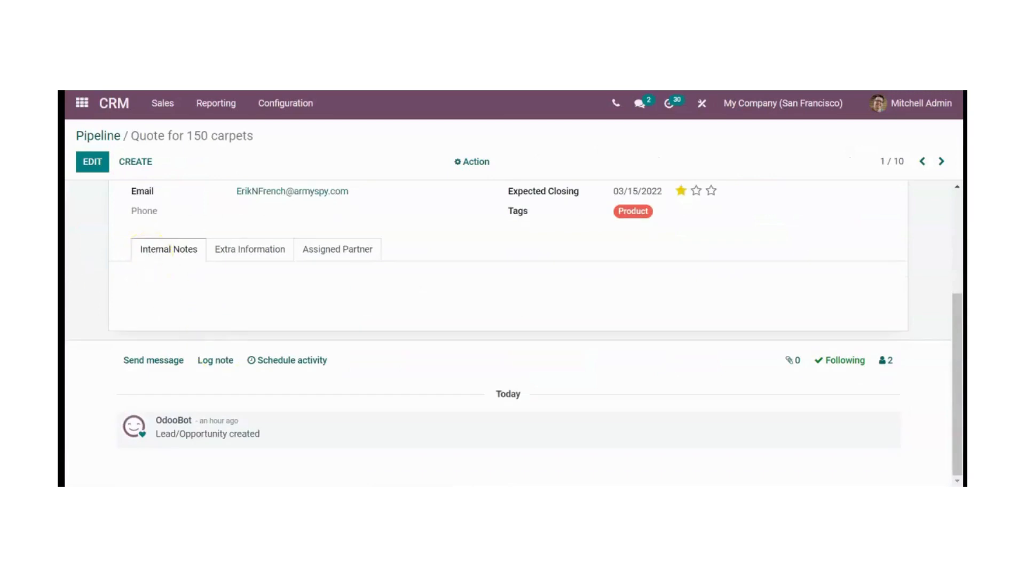
click(303, 372)
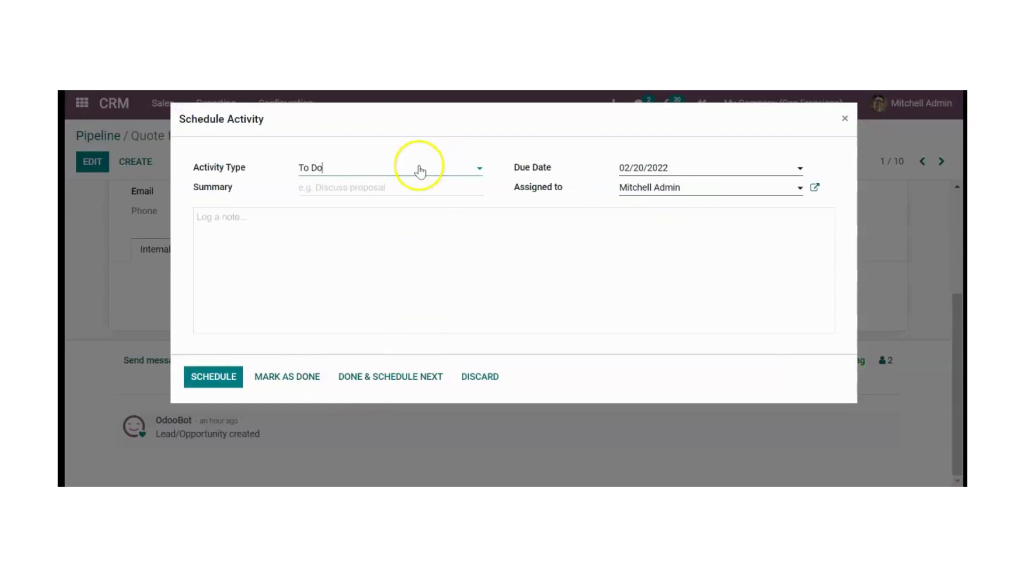
click(418, 170)
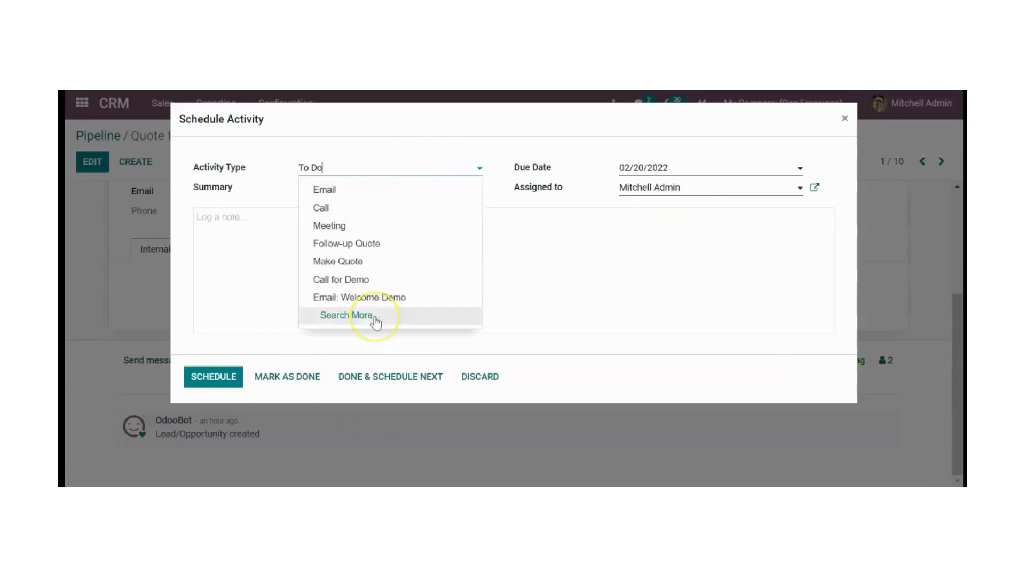
click(376, 320)
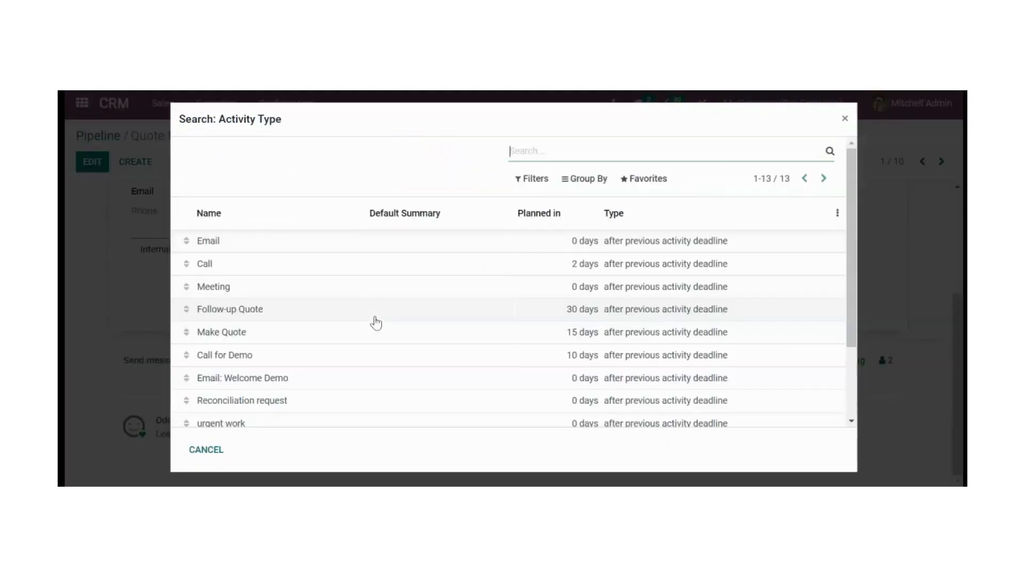
scroll(376, 321, down, 3)
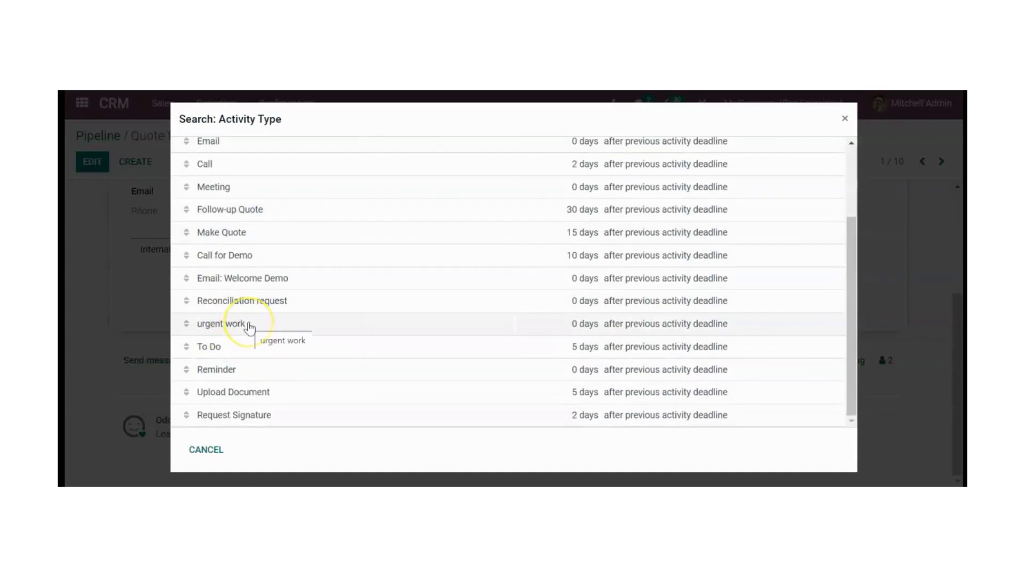
click(249, 325)
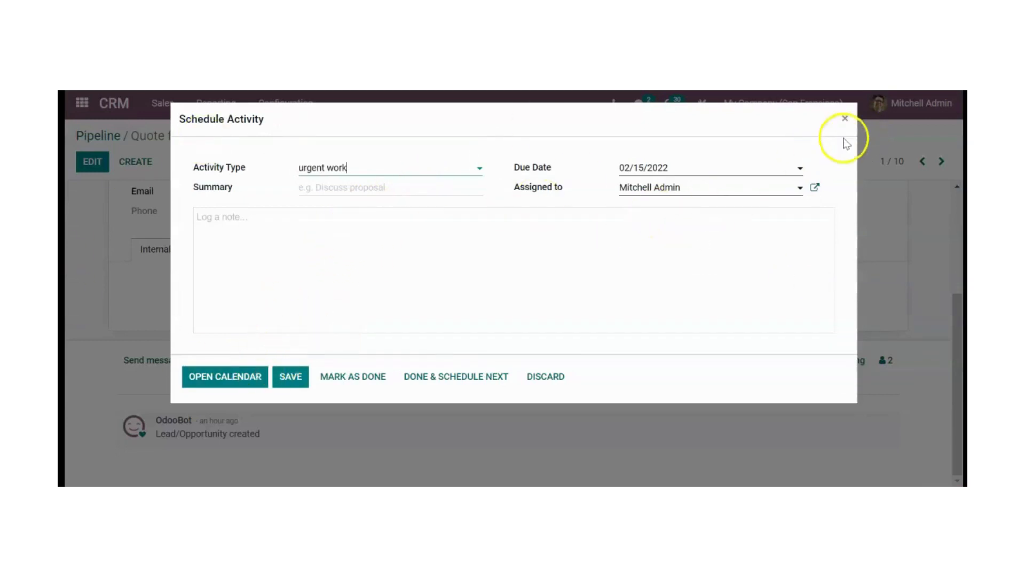
click(845, 118)
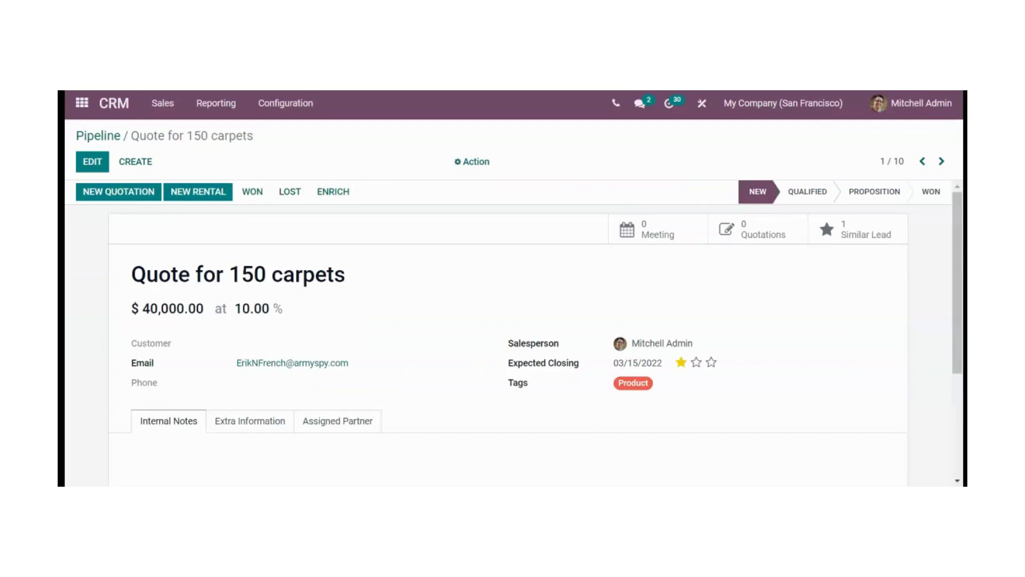